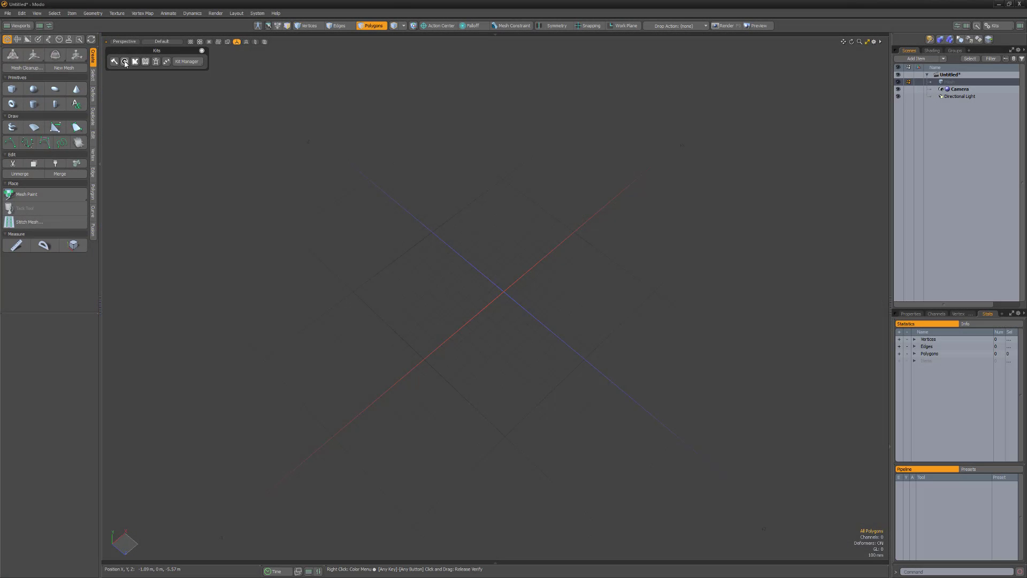
Open the pp_Coolidge kit and draw a seven-point polygon strip on the ground plane with Quad Strip Pen.
click(124, 63)
drag(120, 83, 132, 83)
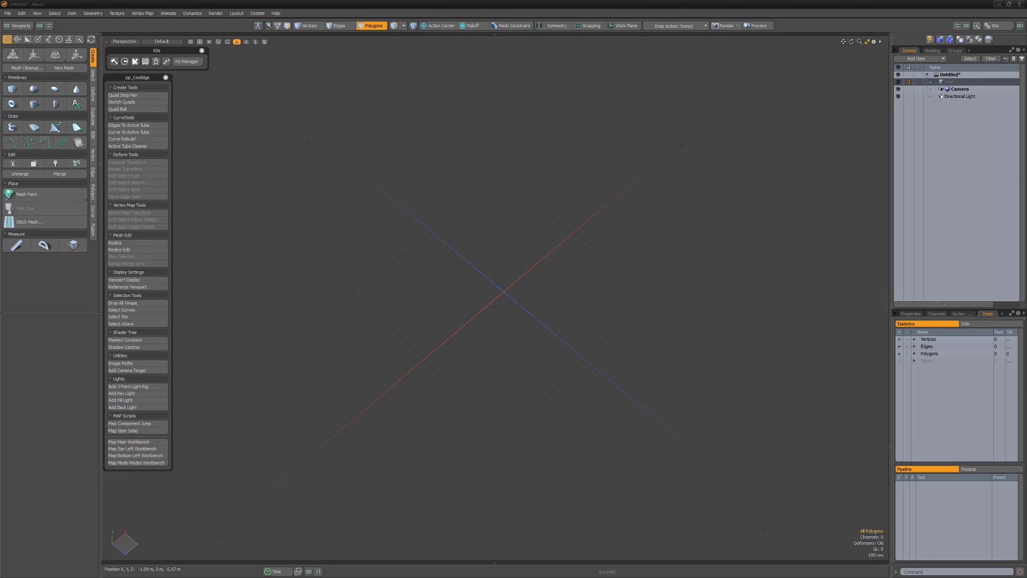
click(123, 95)
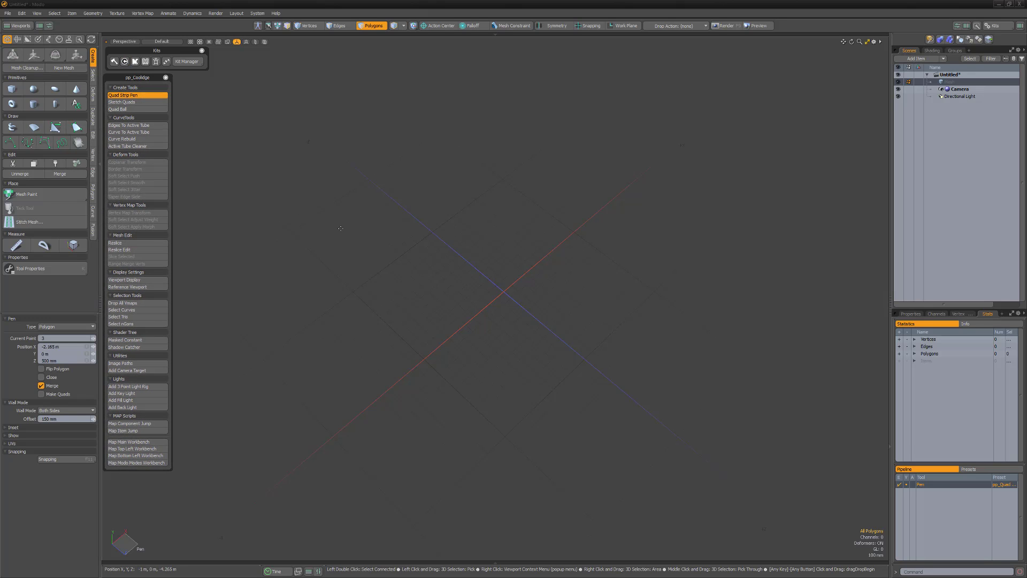
click(399, 239)
click(589, 214)
click(663, 345)
click(490, 442)
click(352, 363)
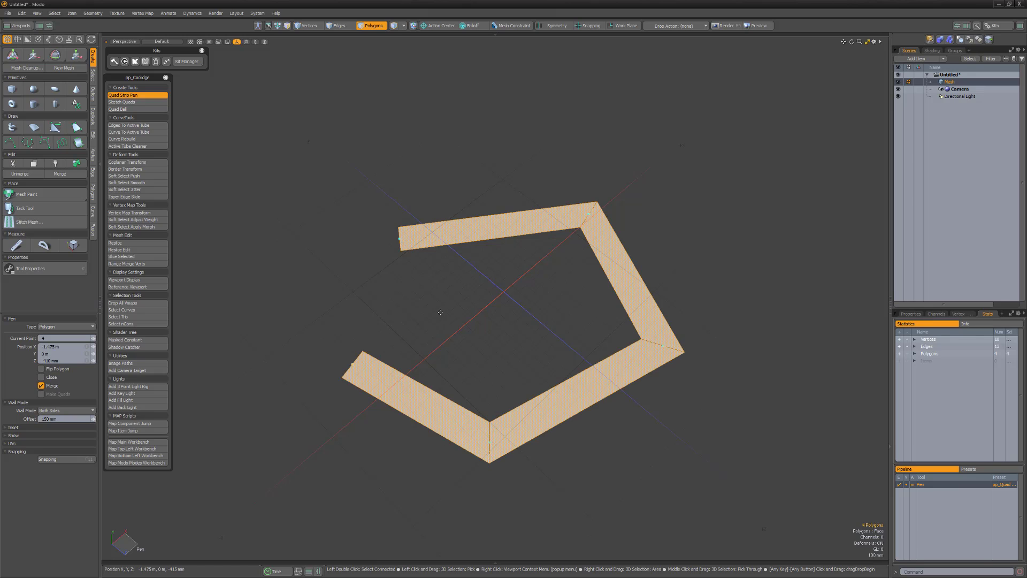
click(466, 303)
click(523, 317)
mouse_move(566, 304)
right_down()
mouse_move(586, 304)
mouse_move(575, 304)
right_up()
Drop the pen tool and delete the drawn polygon strip from the mesh.
key(q)
key(Escape)
key(Delete)
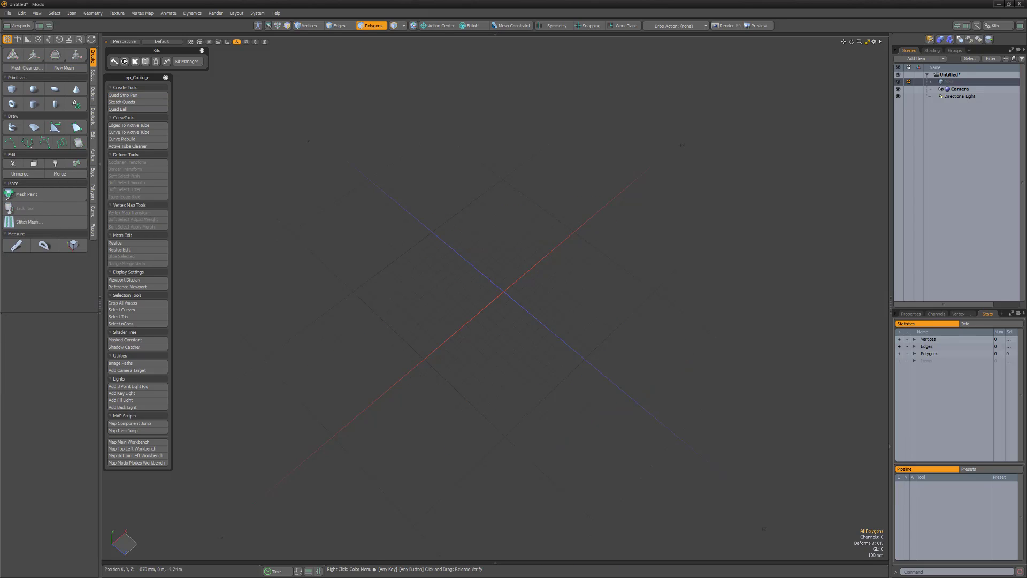
Sketch four roughly horizontal, connected rows of quads one below another with Sketch Quads.
click(122, 102)
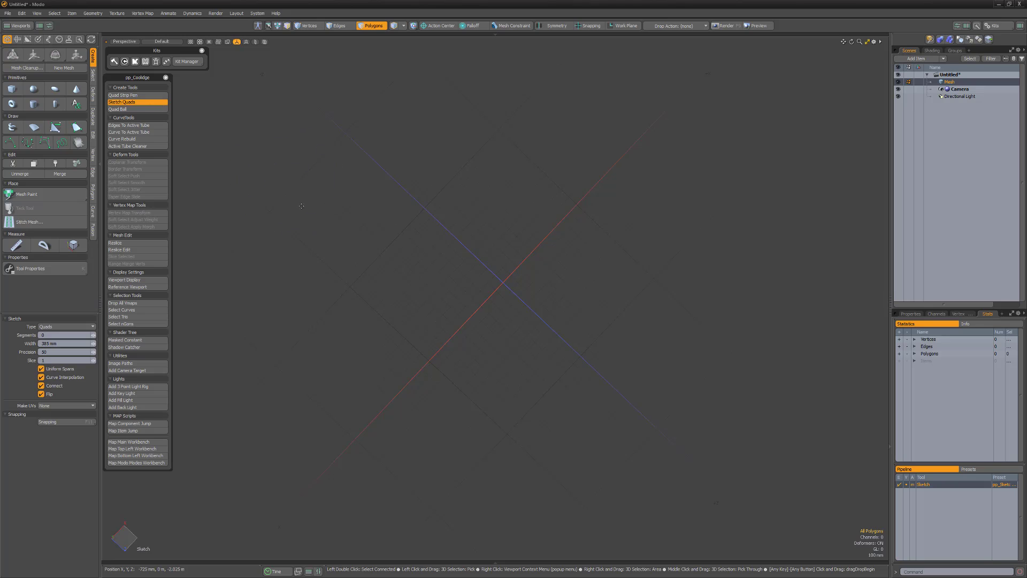
drag(301, 206, 690, 201)
drag(311, 238, 716, 237)
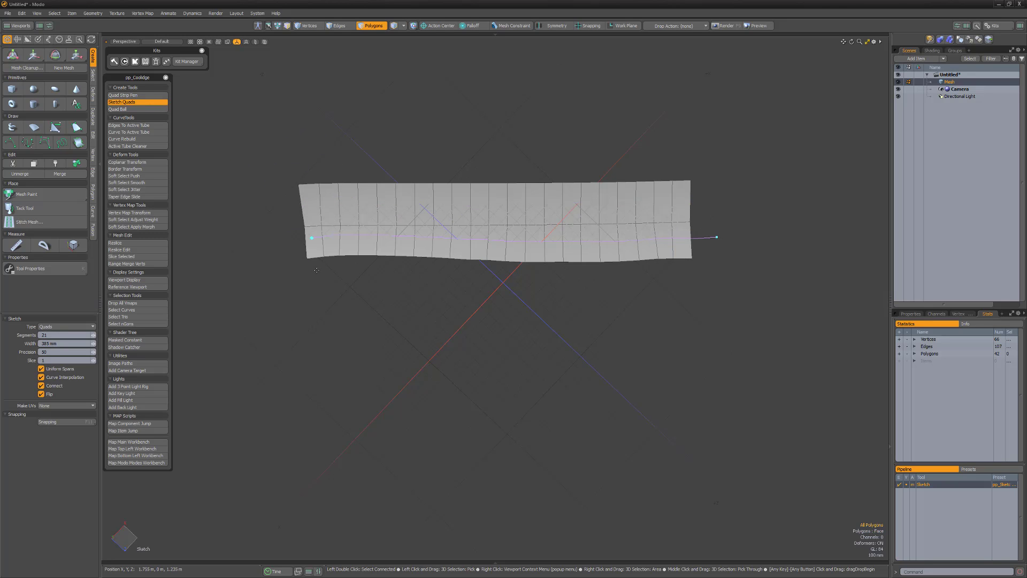
drag(316, 270, 663, 278)
drag(471, 309, 621, 308)
key(space)
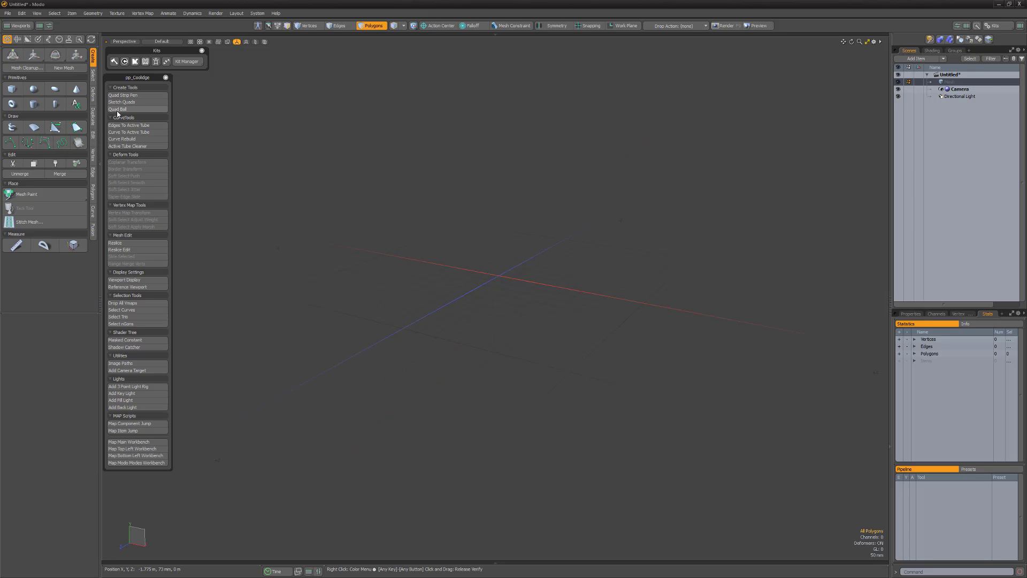
Create a quad ball in the empty mesh.
click(117, 110)
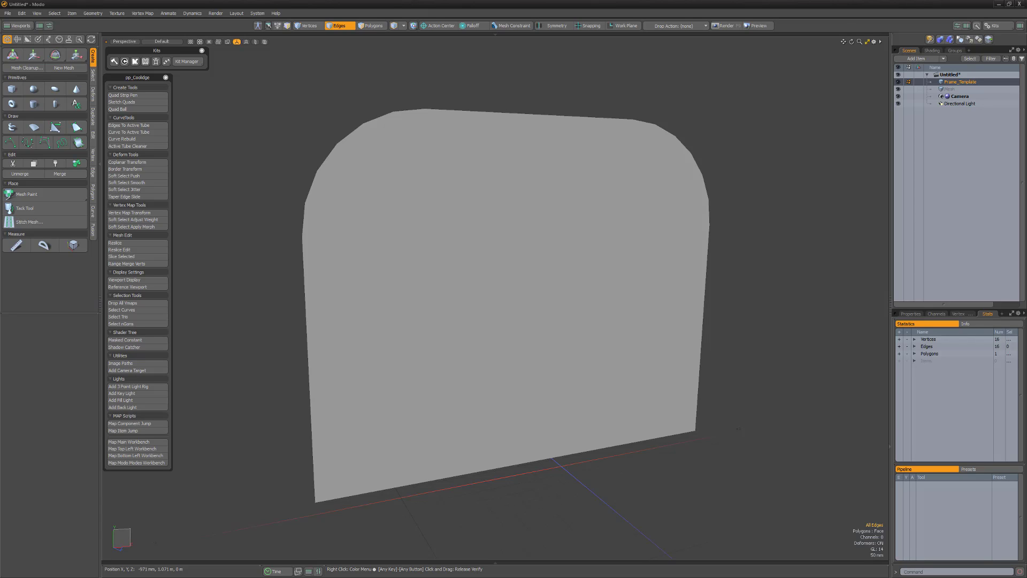
Create an active tube along the Frame_Template's outline edges, leaving out the bottom edge.
double_click(383, 489)
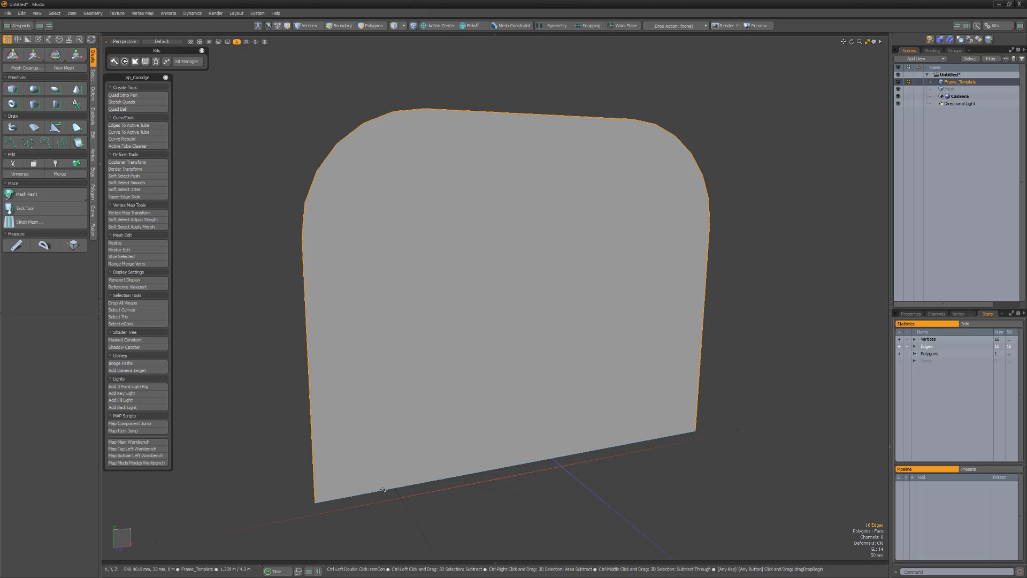
ctrl+click(383, 490)
click(128, 125)
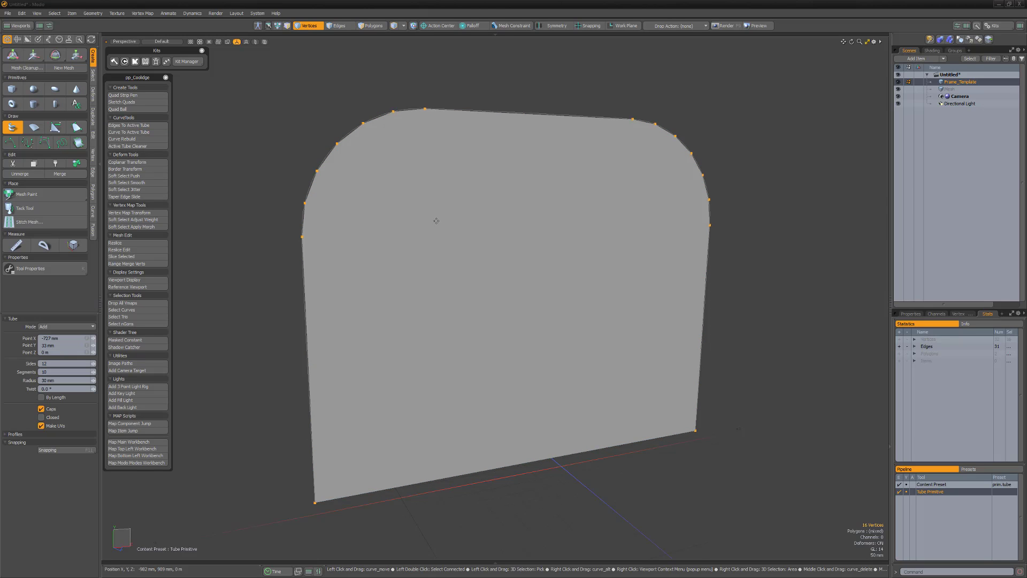
mouse_move(738, 428)
right_down()
mouse_move(802, 429)
mouse_move(738, 429)
right_up()
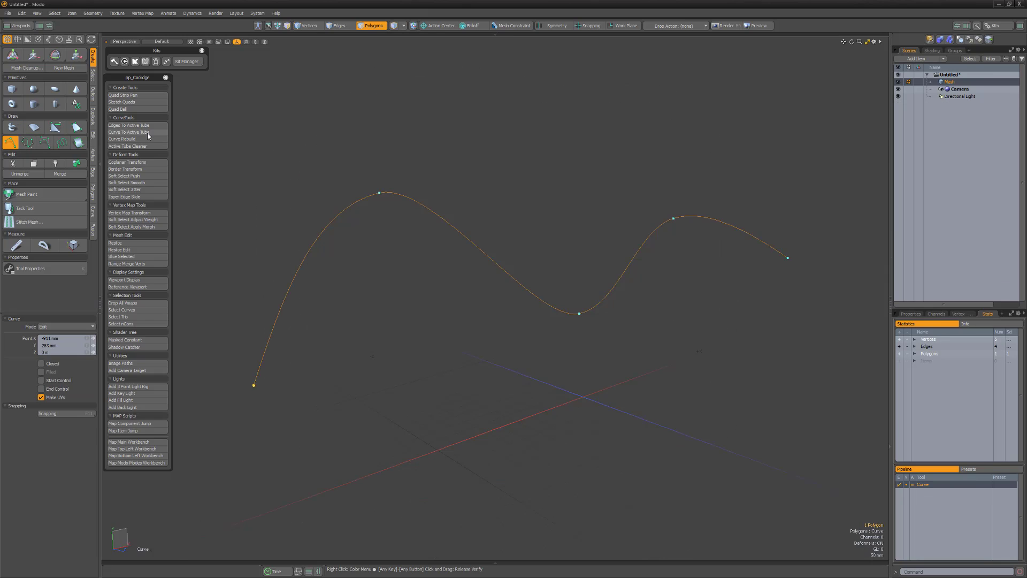
Convert the wavy curve to an active tube and adjust its radius interactively.
click(140, 132)
right_drag(398, 257, 446, 257)
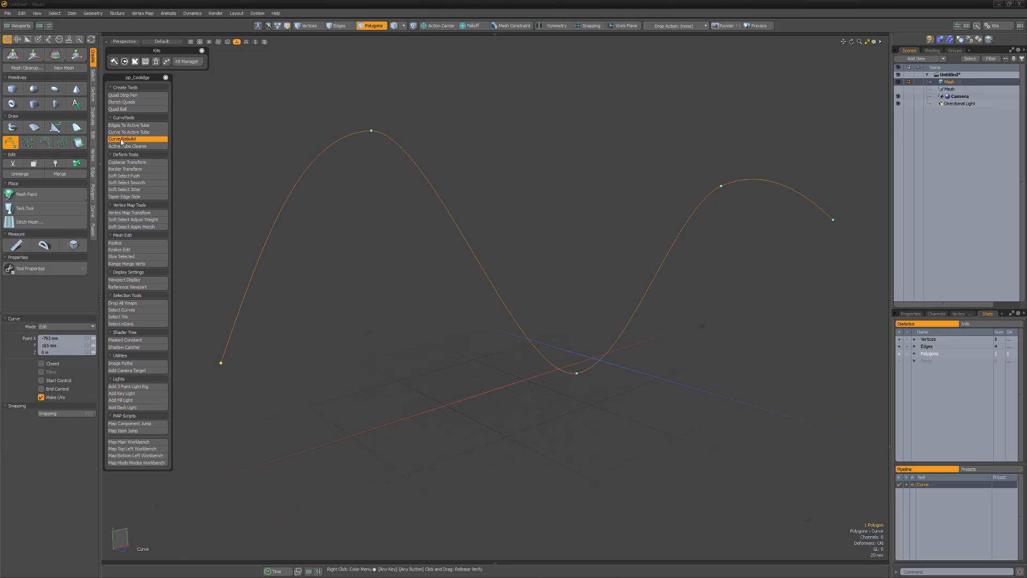
Rebuild the wavy curve with Curve Rebuild, and clean up the finished tube mesh with Active Tube Cleaner.
click(122, 139)
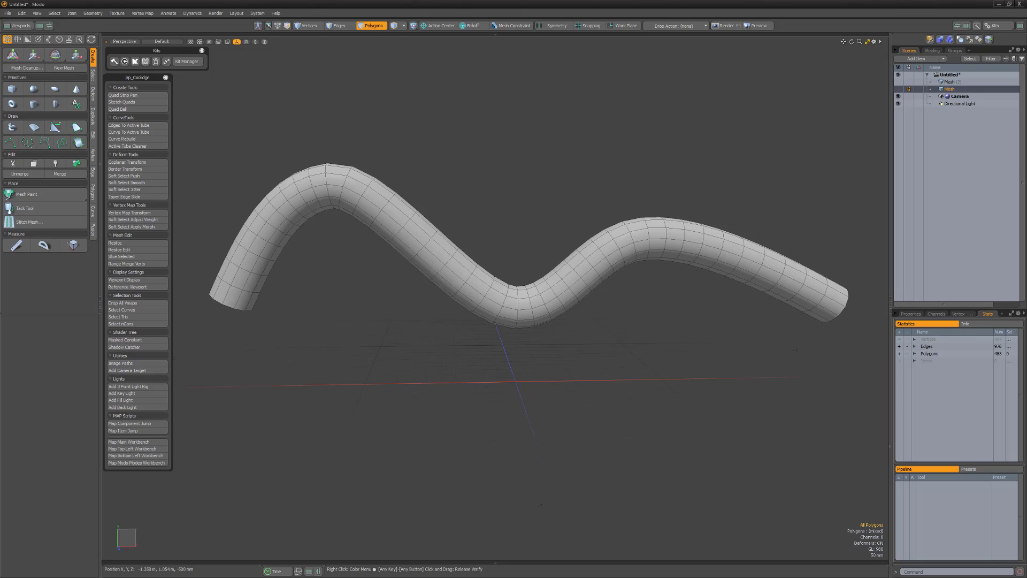
click(122, 147)
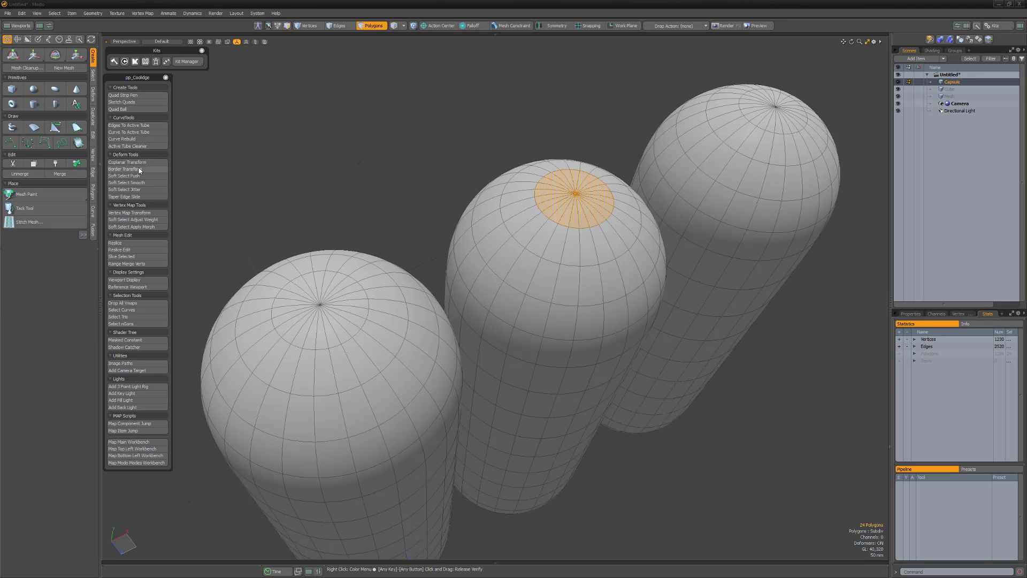
Transform the selected top polygons of the middle capsule with Coplanar Transform, adjusting its influence interactively.
click(138, 162)
right_drag(342, 146, 461, 147)
drag(586, 152, 575, 201)
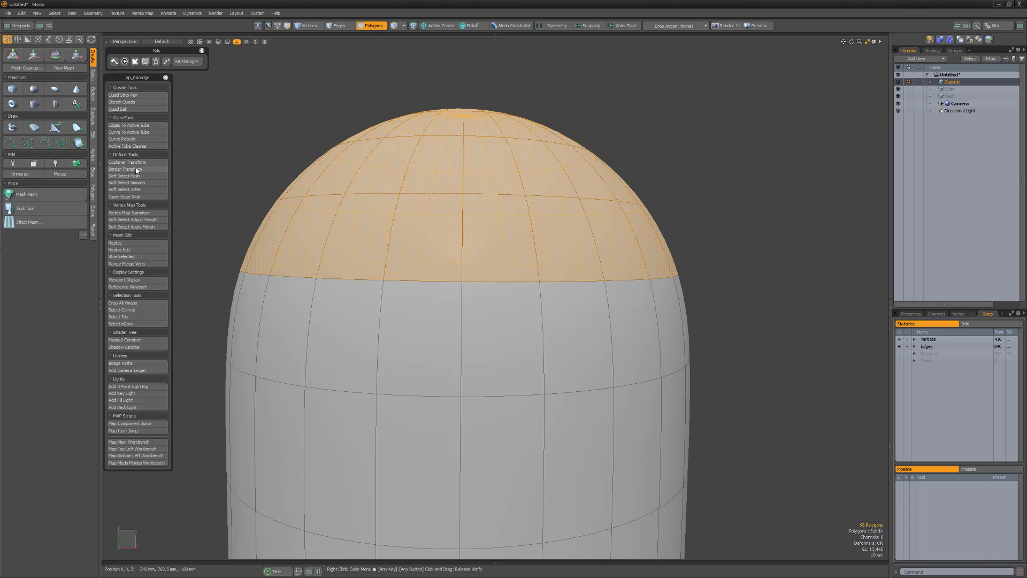
Start Border Transform on the capsule's selected dome and align its handle to different elements of the dome.
click(136, 169)
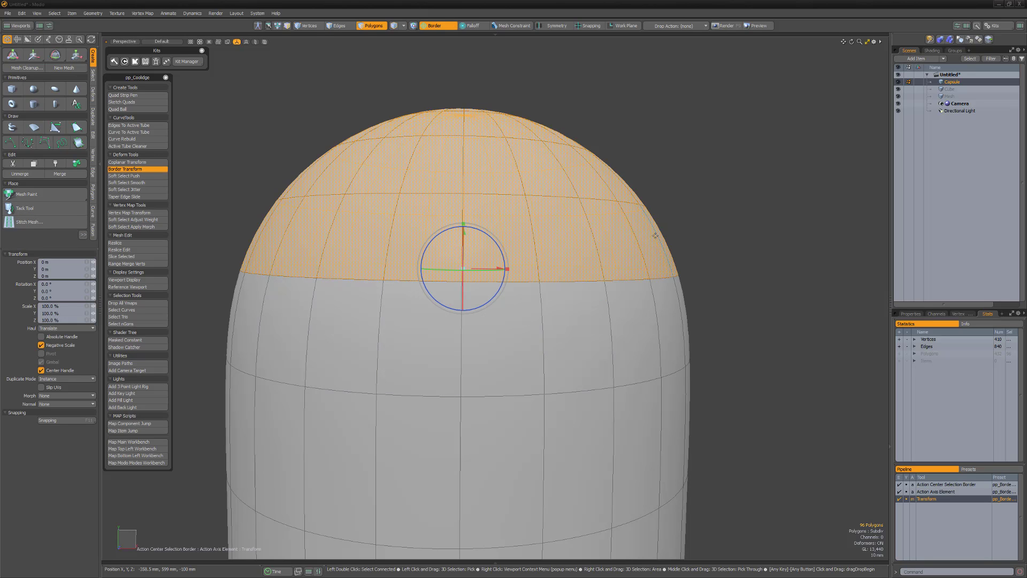
click(398, 165)
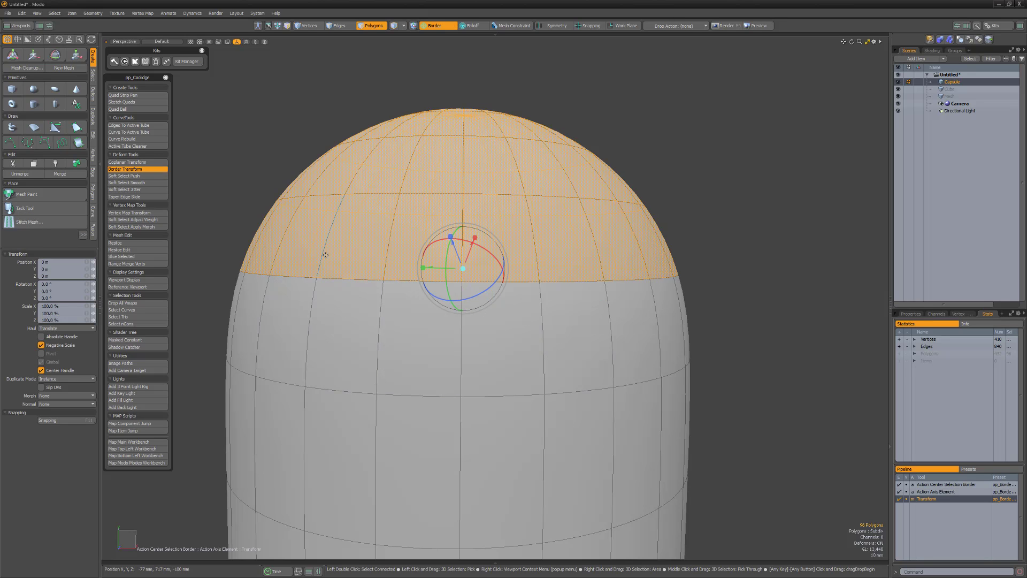
click(326, 253)
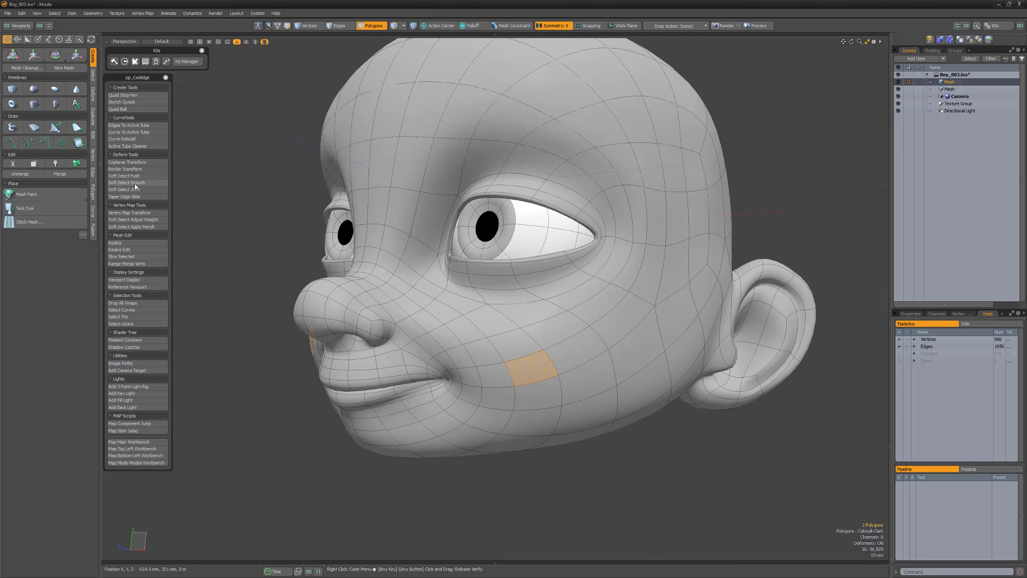
Push the selected cheek polygons outward with Soft Select Push, using a falloff radius of about 33 mm.
click(140, 176)
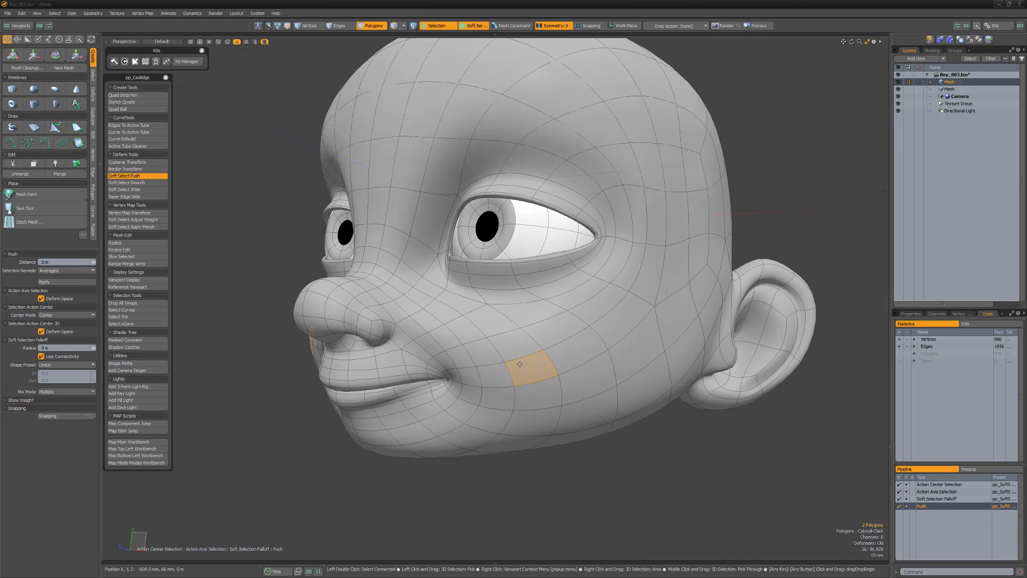
right_drag(537, 369, 513, 369)
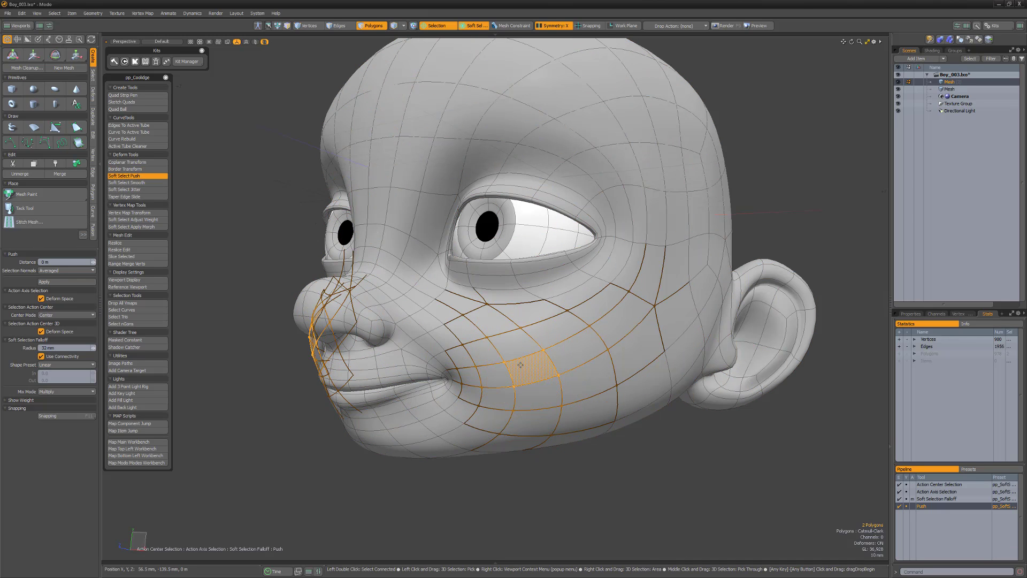
drag(537, 385, 588, 385)
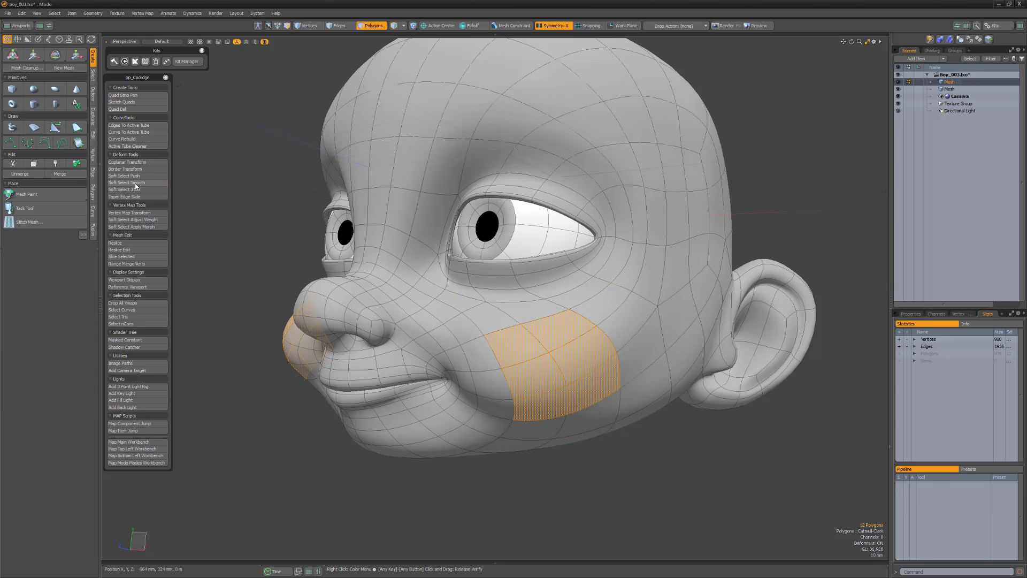
Smooth the larger polygon selection on both cheeks with Soft Select Smooth, setting a falloff radius interactively.
click(137, 183)
right_drag(538, 351, 586, 351)
click(585, 351)
mouse_move(586, 350)
mouse_down()
mouse_move(605, 350)
mouse_move(573, 351)
mouse_move(607, 351)
mouse_move(598, 351)
mouse_up()
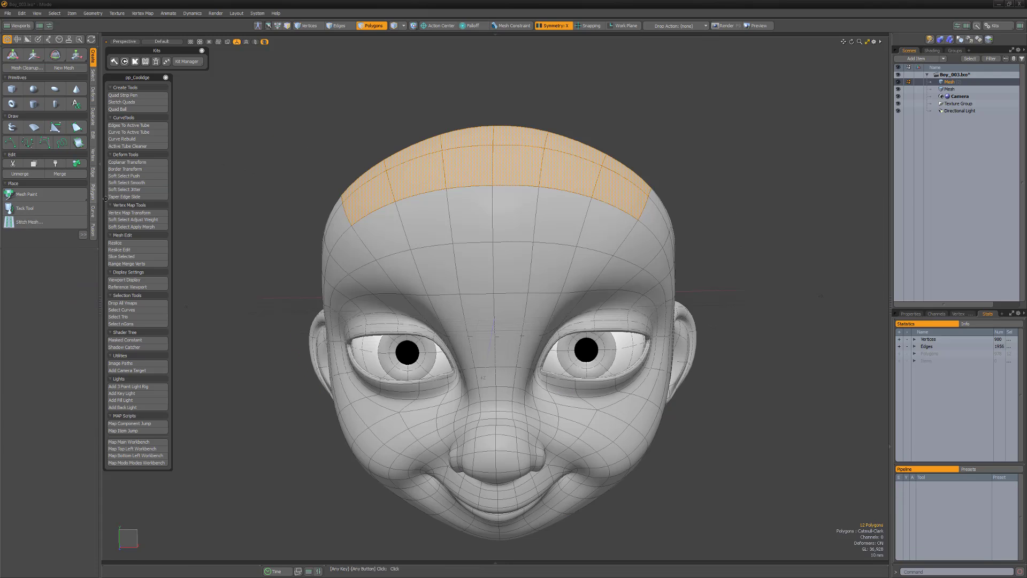
Jitter the selected polygons across the top of the head with Soft Select Jitter and a soft falloff radius.
click(124, 190)
drag(522, 178, 507, 200)
right_drag(501, 210, 720, 209)
drag(626, 186, 535, 184)
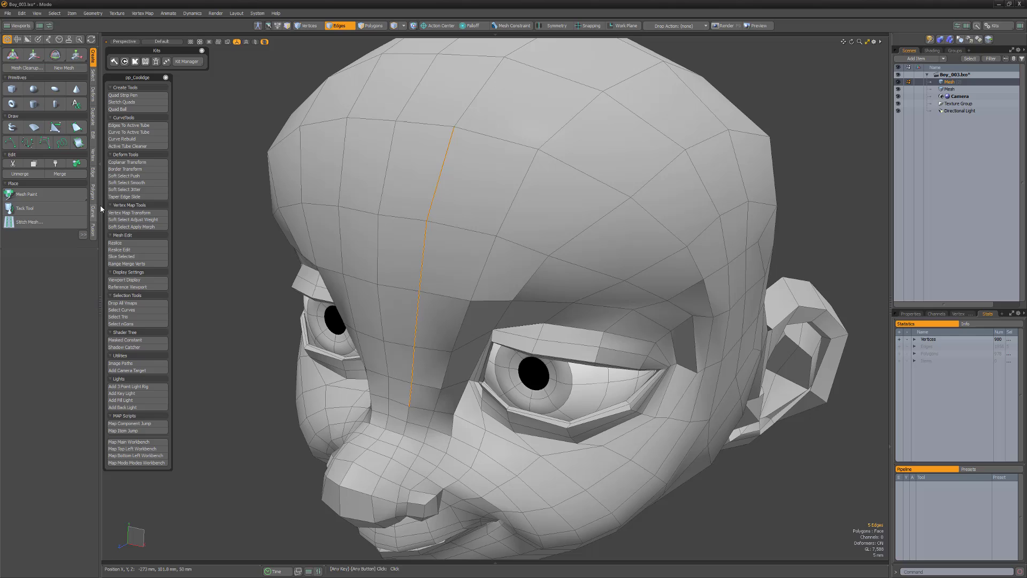
Apply Taper Edge Slide to the five selected forehead edges, adjusting the lower end of its linear falloff.
click(123, 197)
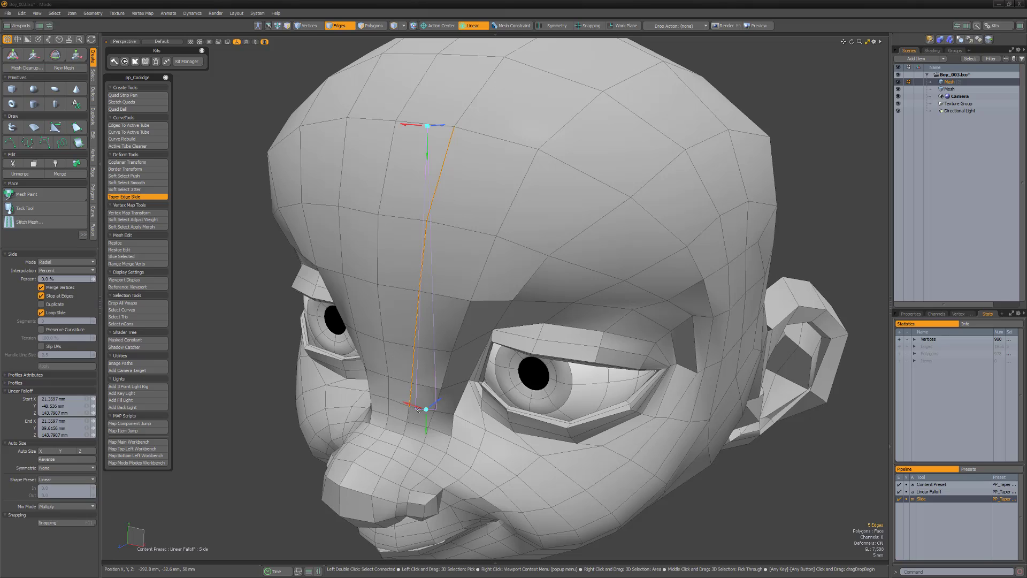
mouse_move(426, 410)
mouse_down()
mouse_move(426, 372)
mouse_move(426, 401)
mouse_up()
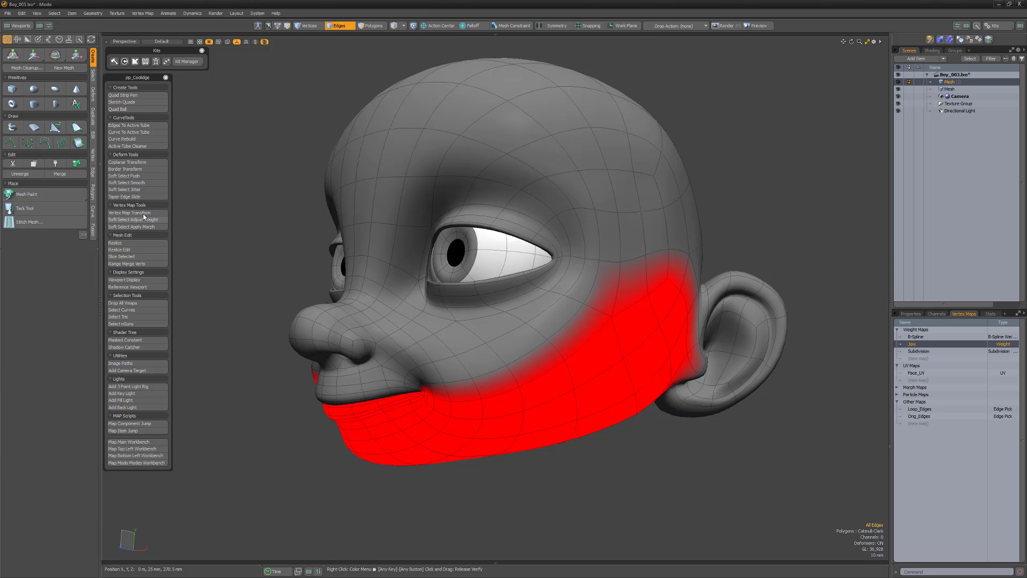
Move the jaw area downward through its weight map with Vertex Map Transform.
click(129, 212)
drag(492, 242, 484, 315)
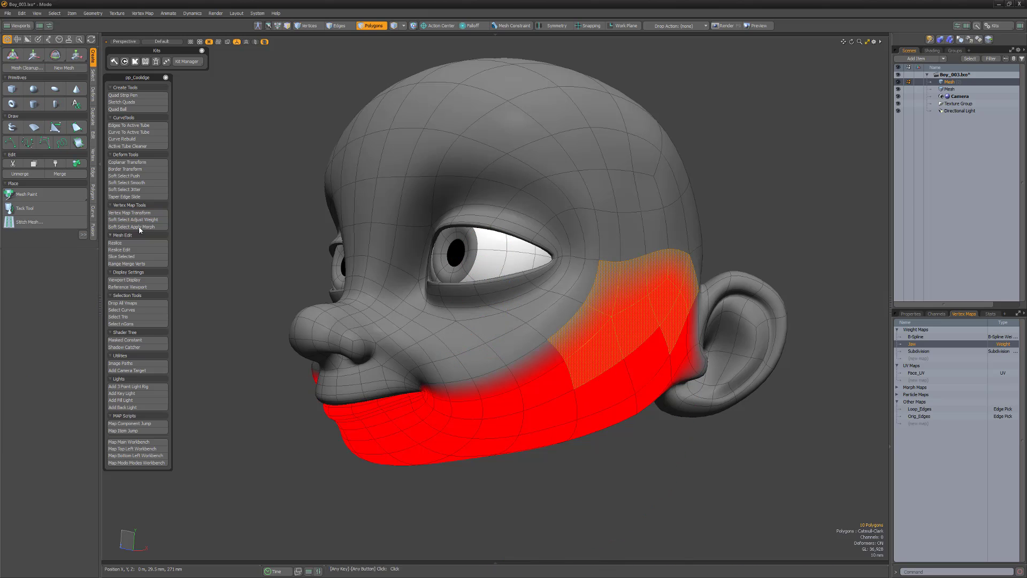
Adjust the jaw weight map on the selected cheek polygons with Soft Select Adjust Weight and a soft falloff radius.
click(135, 219)
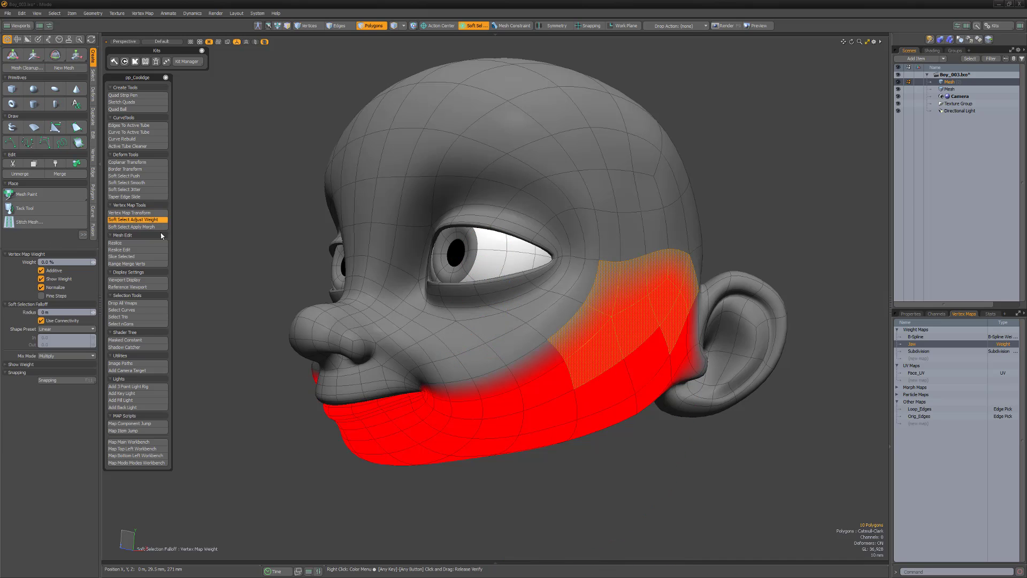
mouse_move(619, 309)
right_down()
mouse_move(593, 309)
mouse_move(639, 309)
right_up()
mouse_move(618, 309)
mouse_down()
mouse_move(670, 309)
mouse_move(619, 309)
mouse_up()
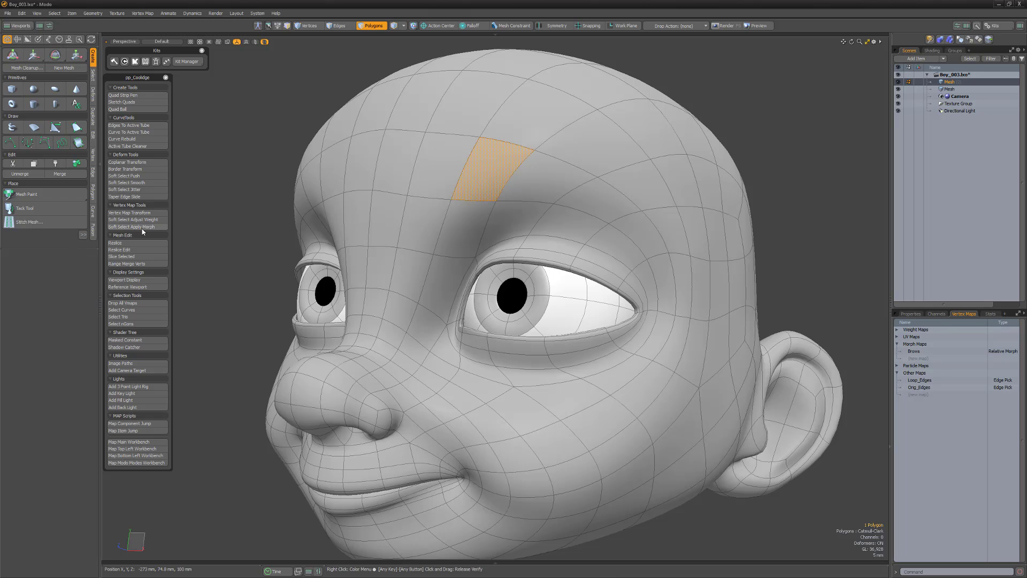
Apply the Brows morph around the selected forehead polygon with Soft Select Apply Morph, adjusting amount and falloff radius.
click(140, 226)
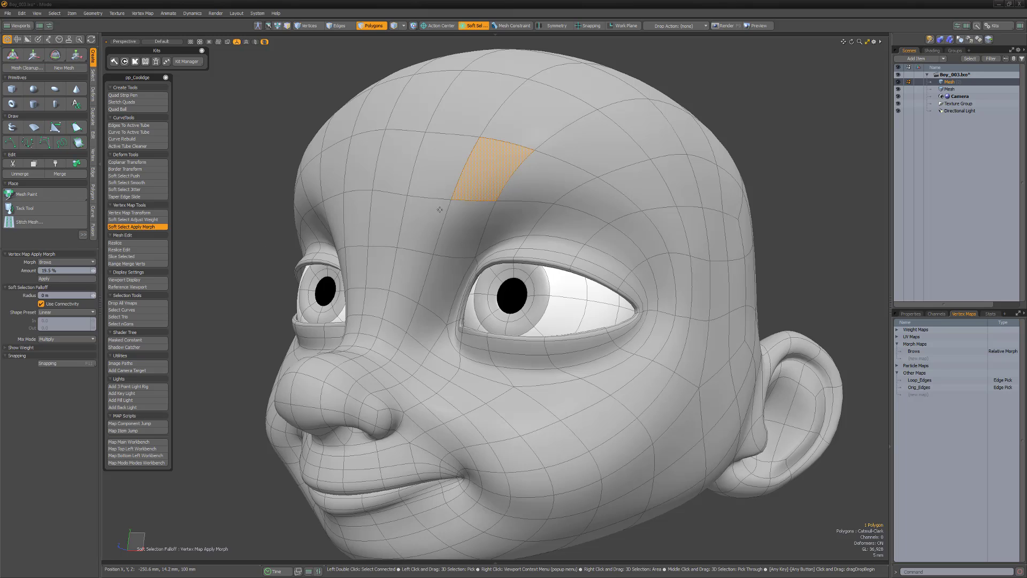
drag(430, 216, 517, 214)
right_drag(433, 203, 575, 202)
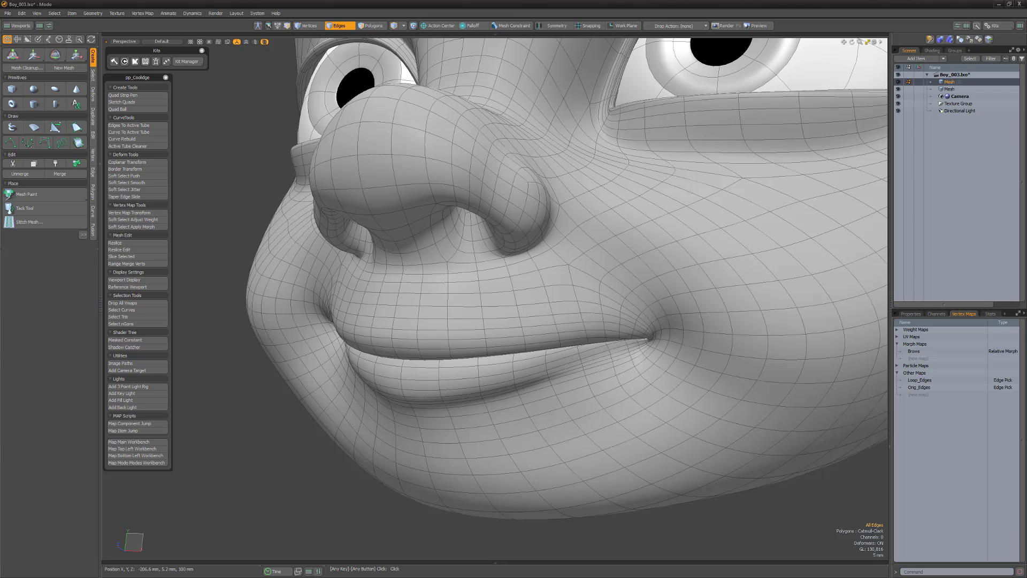
Select the five stacked edges above the upper lip and rebuild their loops with the Reslice tool.
drag(498, 292, 502, 337)
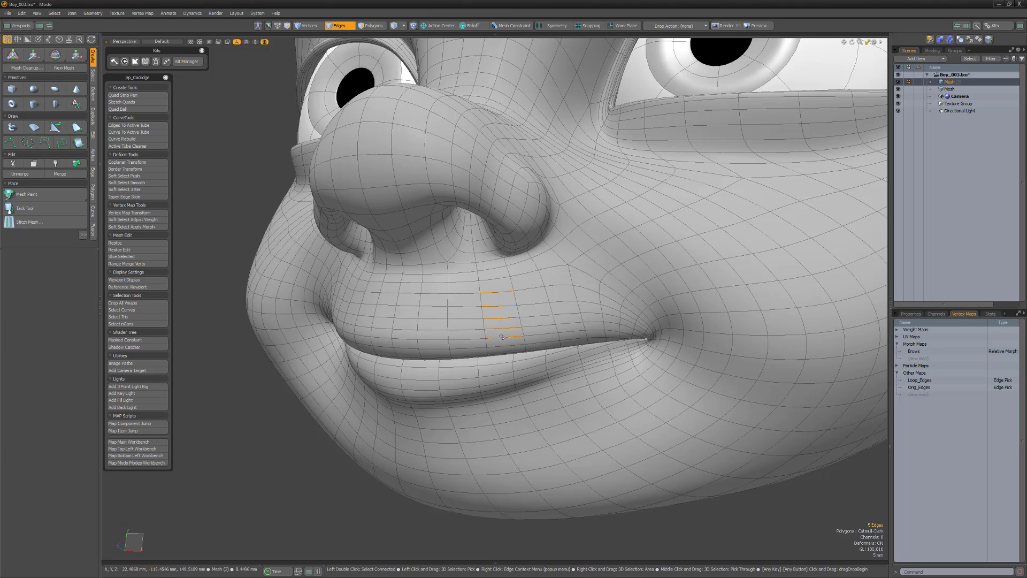
click(140, 244)
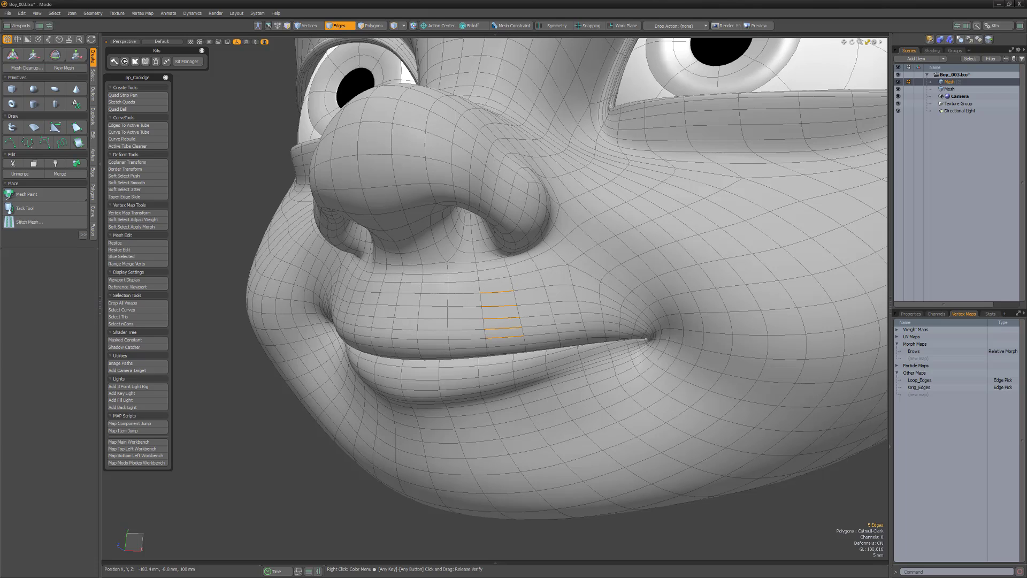
click(138, 249)
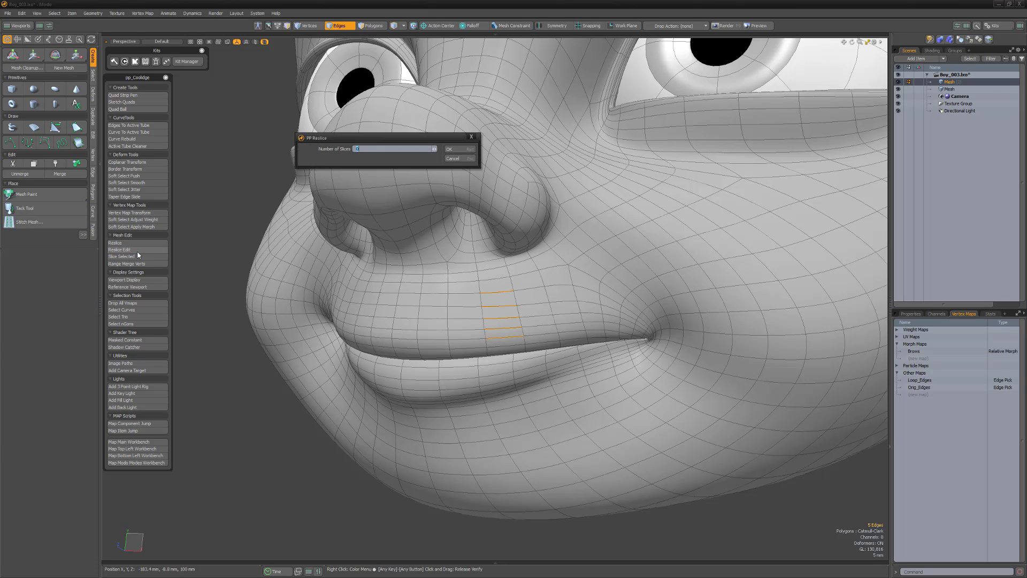
key(Return)
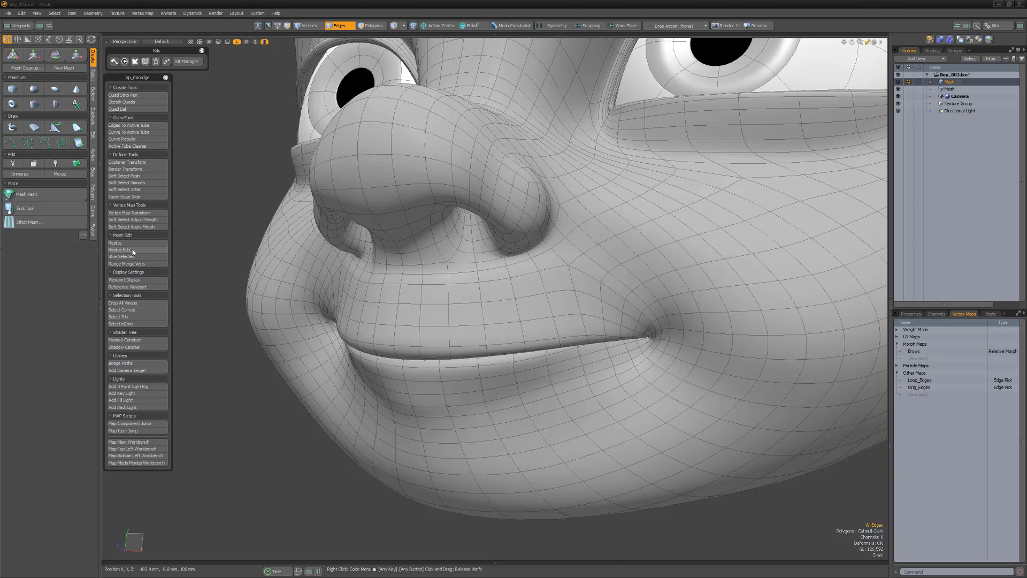
Slice the selected strip of polygons above the upper lip with Slice Selected in polygon mode.
key(3)
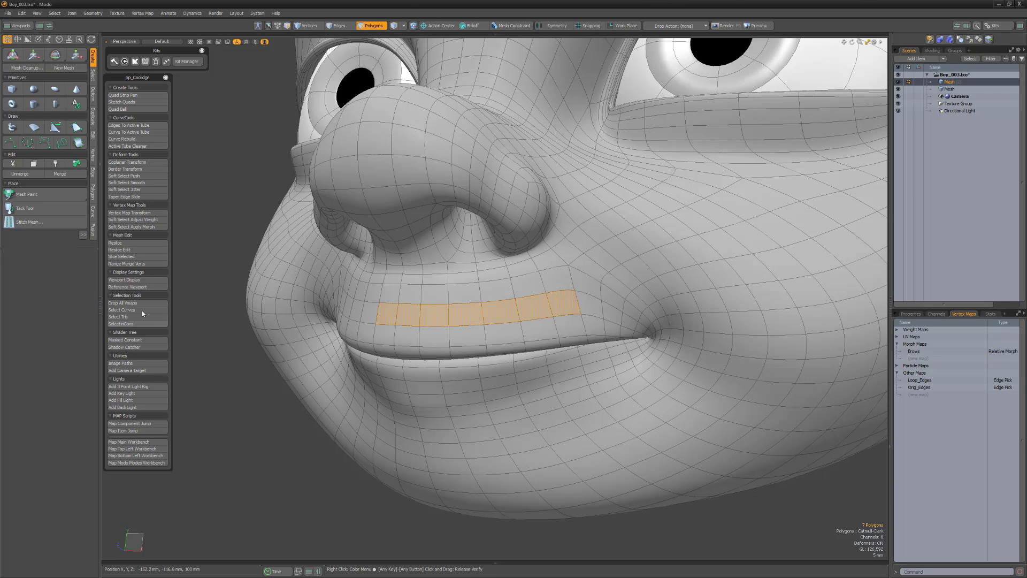
click(149, 257)
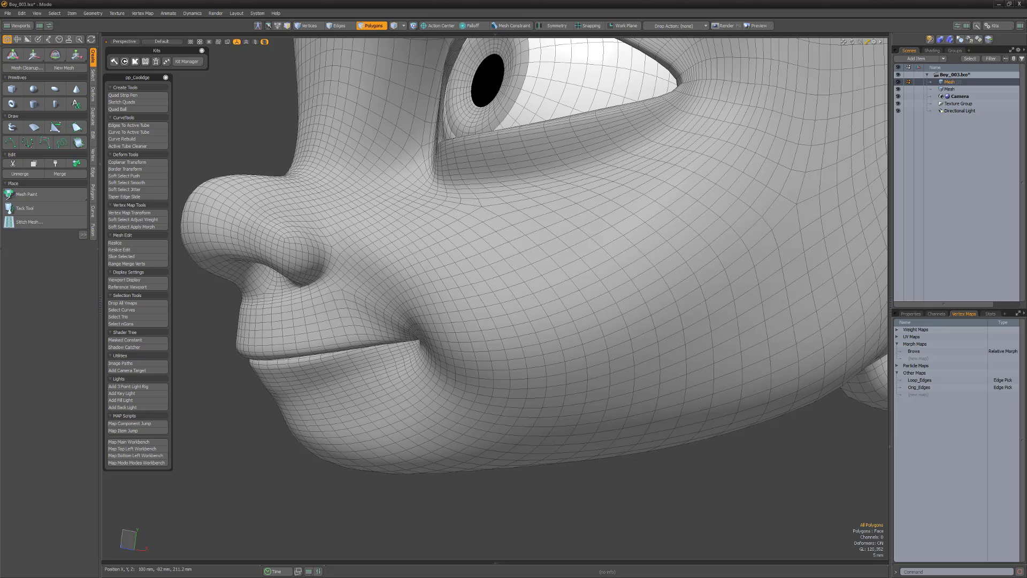
Merge nearby vertices across the cheek with Range Merge Verts, using an element falloff around the cheek's middle.
click(150, 263)
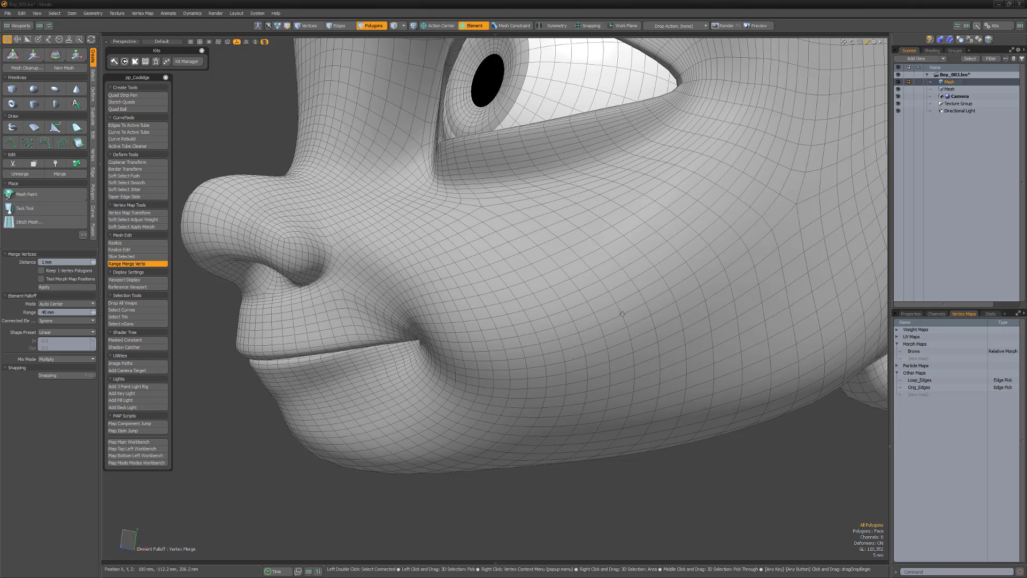
drag(620, 314, 776, 313)
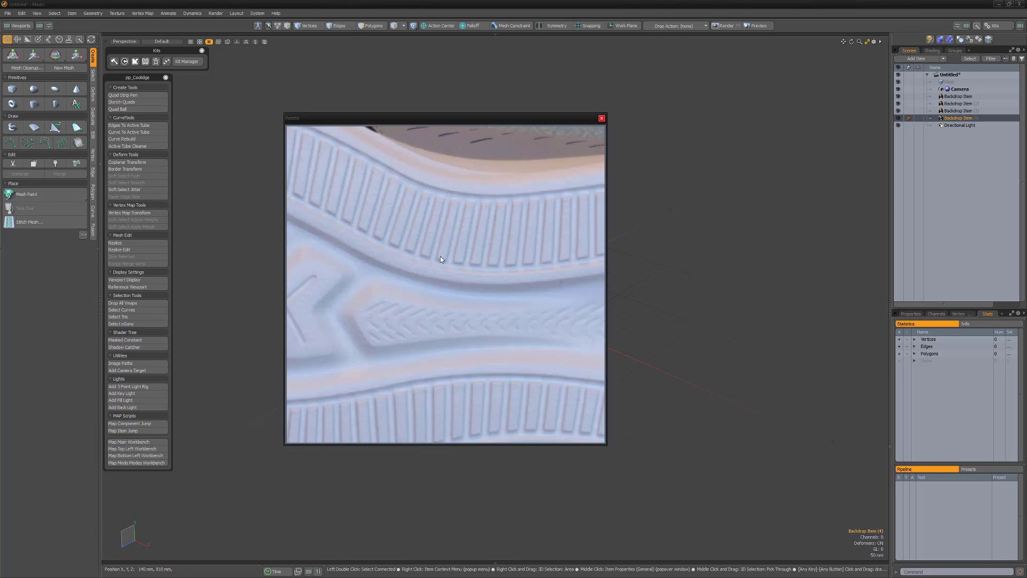
Spread the four sneaker backdrop images apart in the reference viewport and fit them all into view.
scroll(440, 254, down, 5)
key(w)
drag(441, 253, 517, 377)
key(space)
click(438, 236)
key(w)
drag(438, 235, 360, 160)
drag(442, 257, 530, 191)
click(441, 256)
drag(441, 256, 423, 311)
key(r)
key(shift+a)
scroll(445, 299, down, 3)
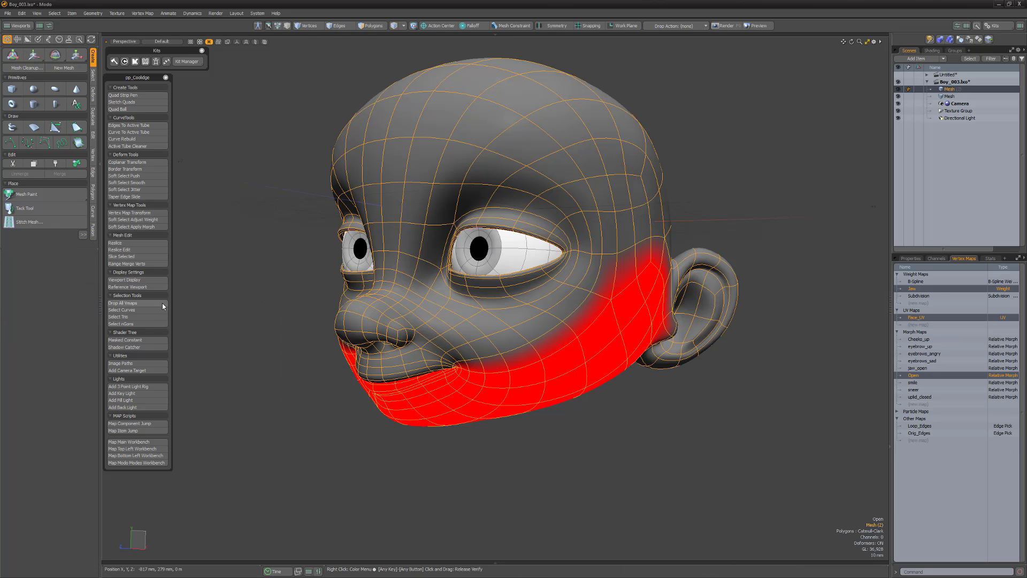
Deselect all active weight, UV and morph maps of the head mesh with Drop All Vmaps.
click(163, 303)
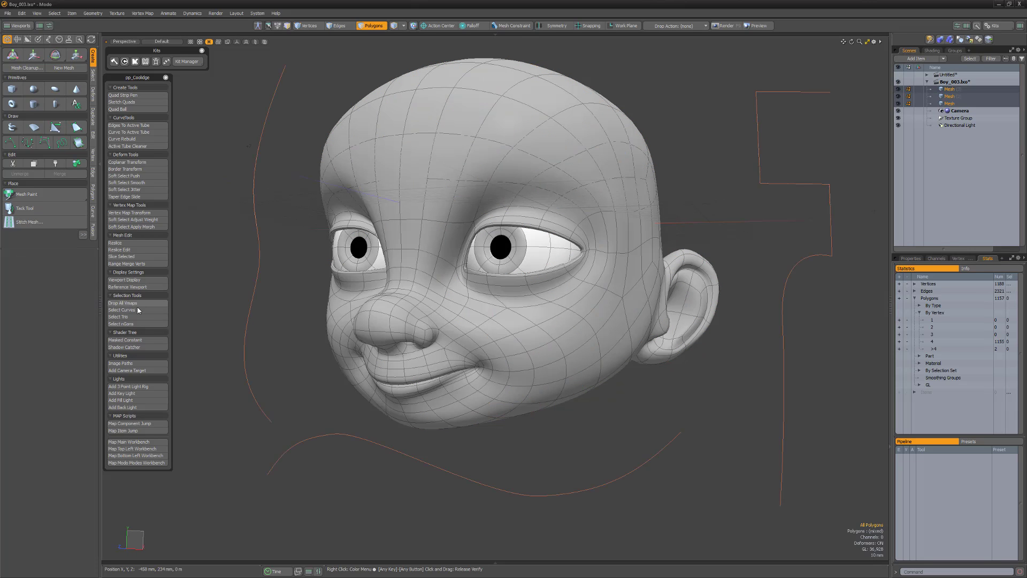
Select all curves around the head with Select Curves, and pick out the triangles with Select Tris.
click(138, 310)
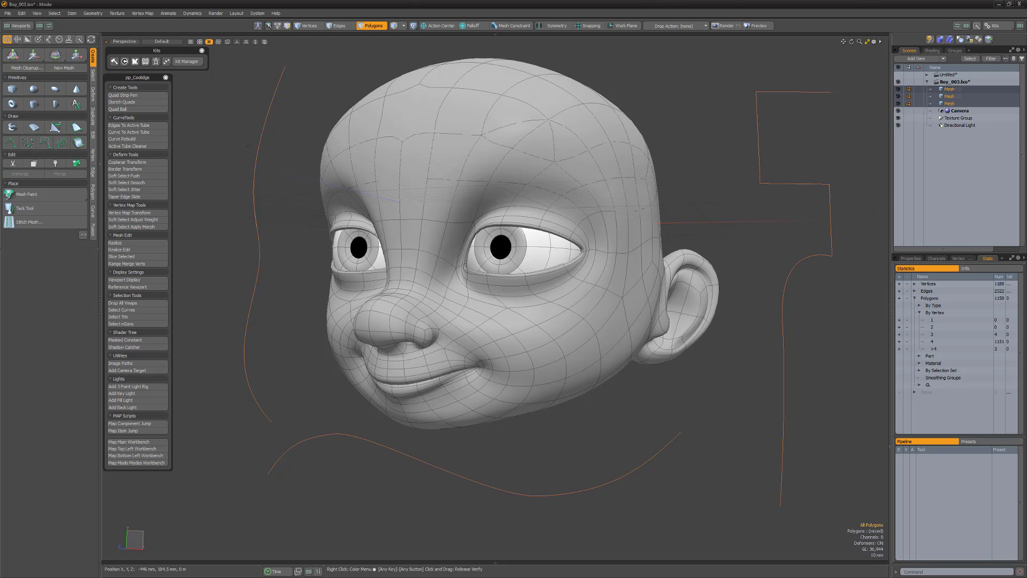
click(134, 317)
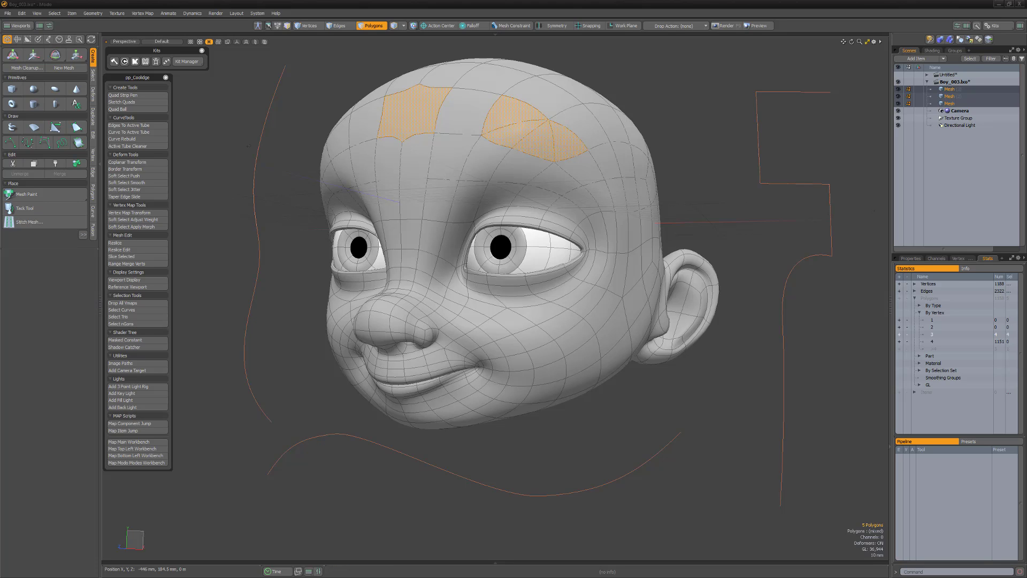
Apply the Masked Constant shader, and turn the ground plane polygon under the orange logo into a Shadow Catcher.
click(147, 340)
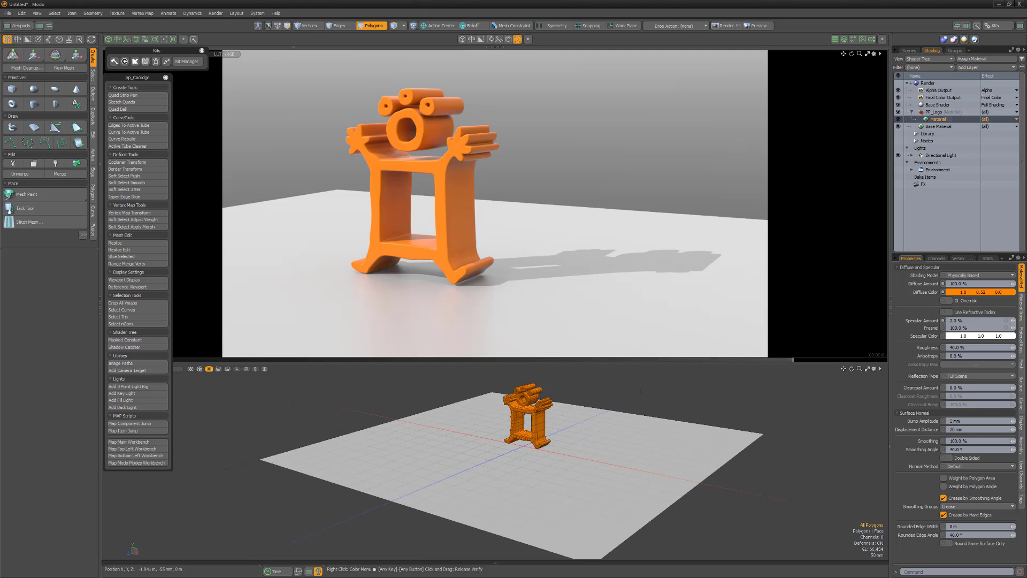
click(362, 451)
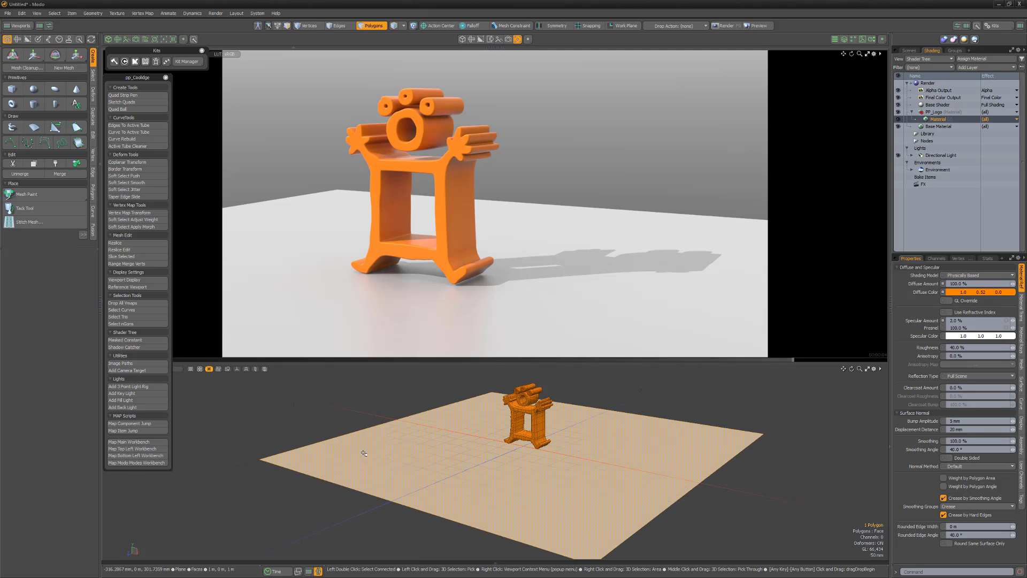
click(145, 347)
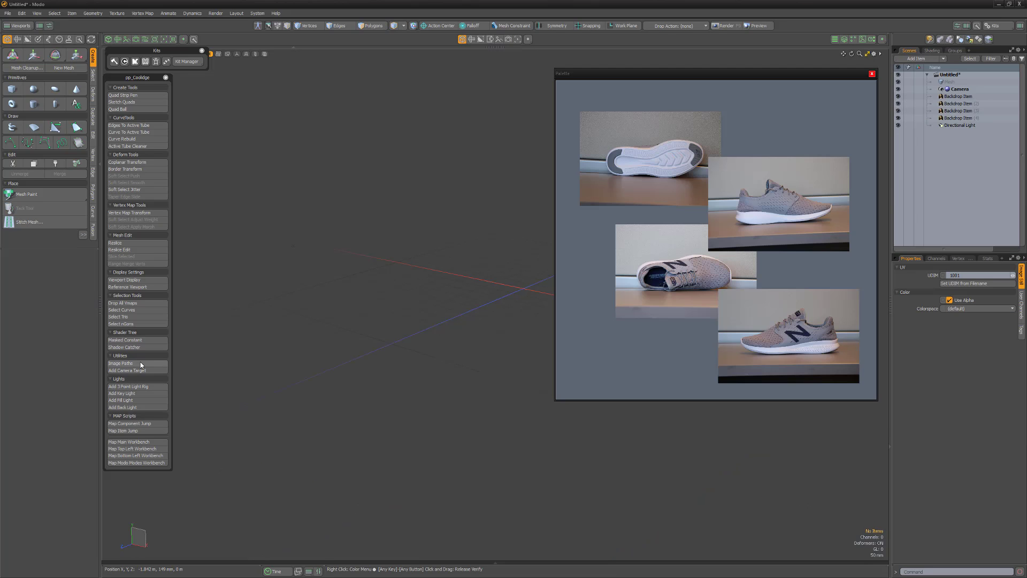
Run the Image Paths utility on the scene with the sneaker backdrop images.
click(141, 362)
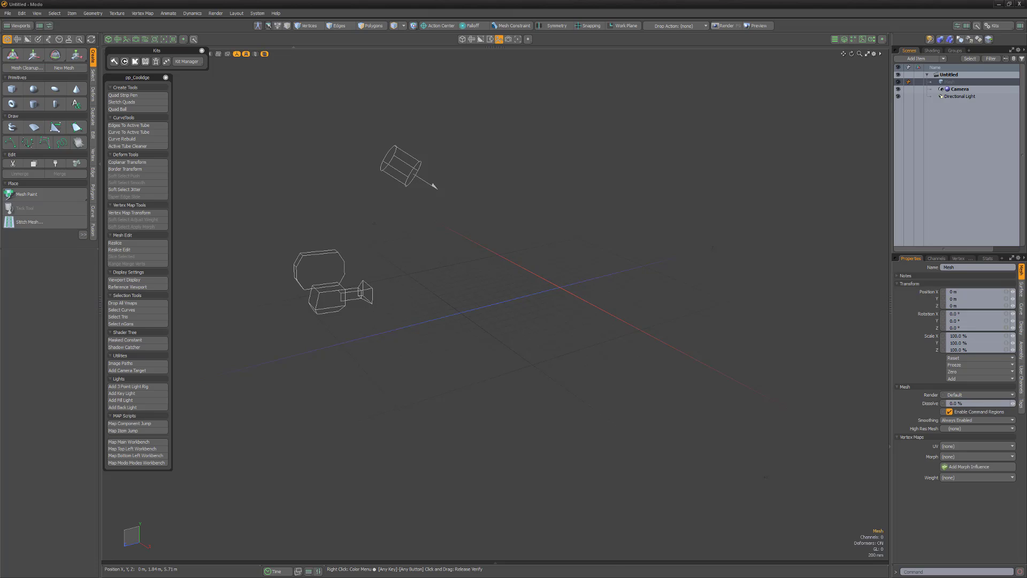
Add a camera target to the scene camera and create a 3-Point Light Rig.
key(Escape)
click(308, 298)
click(139, 370)
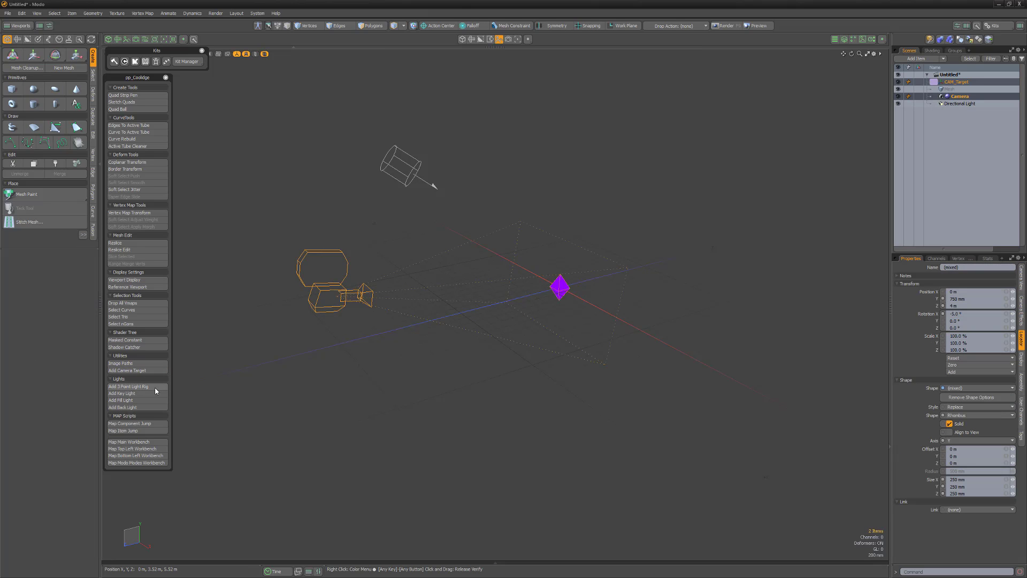
click(155, 387)
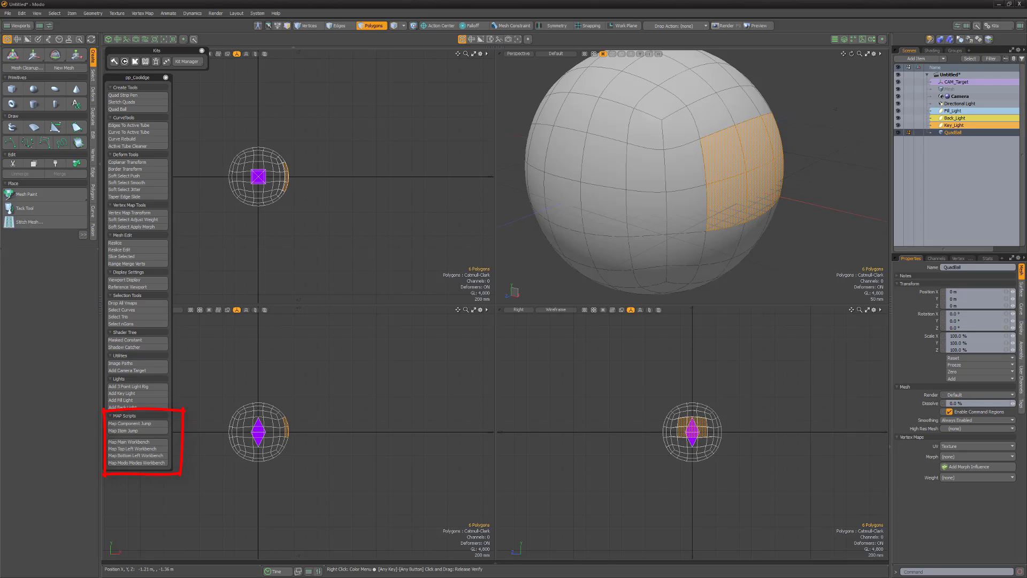
Open the Workbench palette and place it beside the pp_Coolidge tool palette.
mouse_move(344, 379)
alt+mouse_down()
mouse_move(445, 390)
mouse_move(321, 484)
mouse_move(455, 460)
mouse_move(298, 417)
mouse_move(287, 427)
alt+mouse_up()
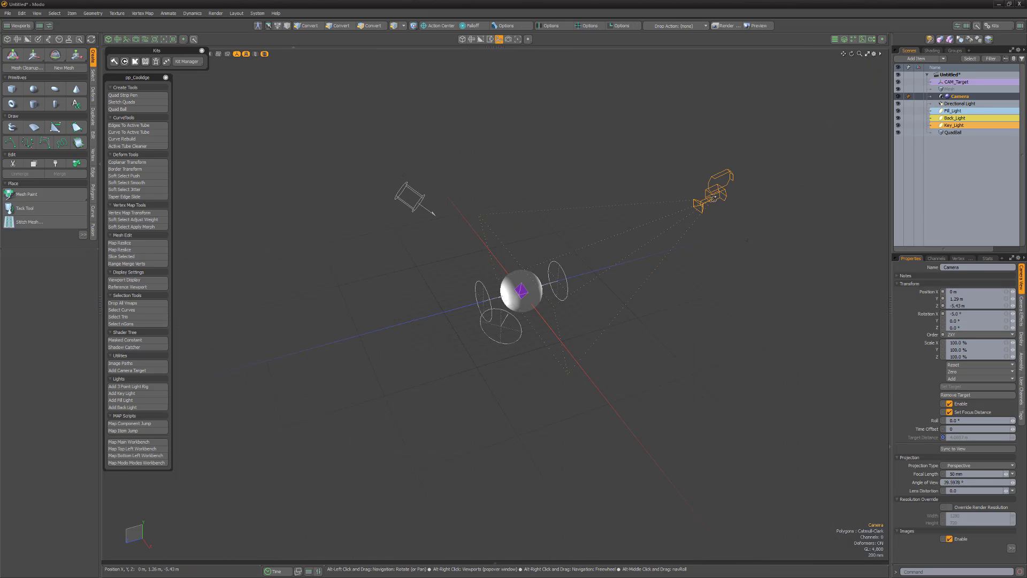
alt+drag(383, 435, 241, 387)
key(ctrl+space)
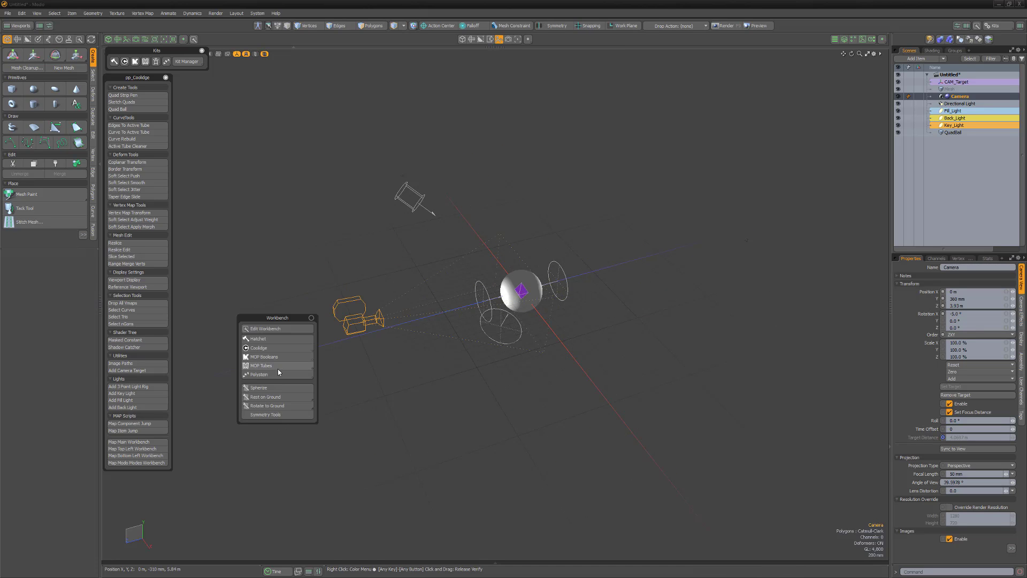
drag(279, 316, 226, 304)
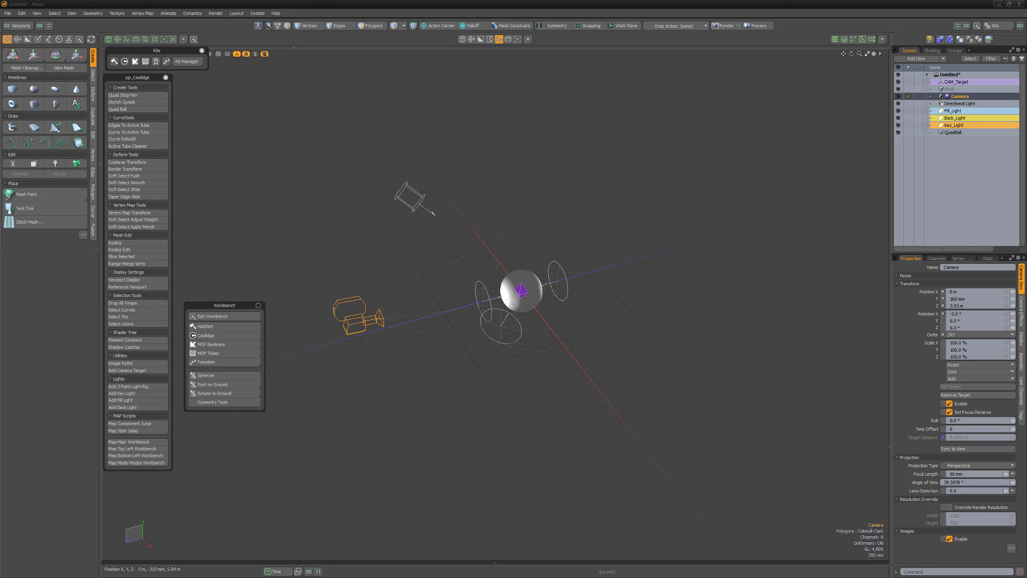